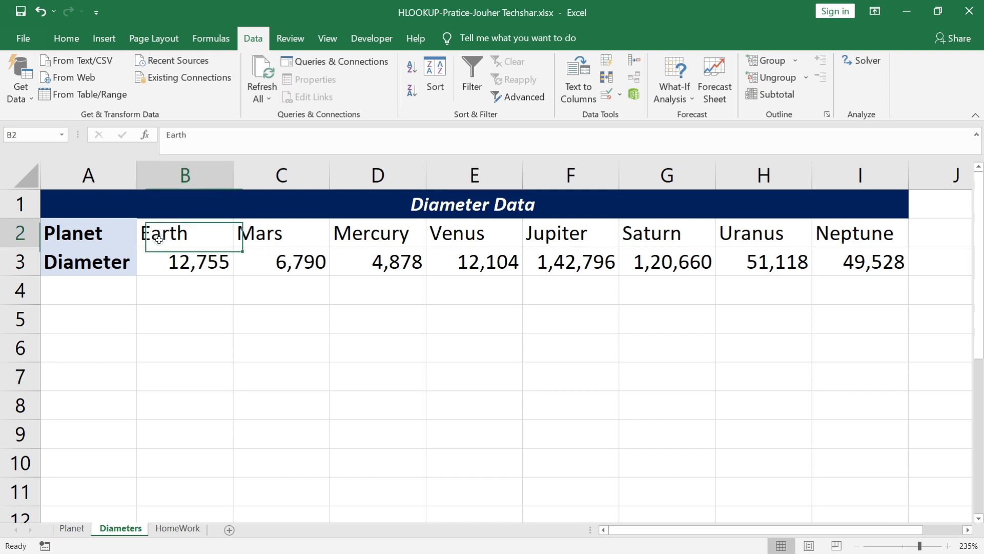
Review the planet names and their diameter values in rows 2 and 3 of the Diameters sheet
left_click(276, 237)
left_click(345, 238)
left_click(449, 234)
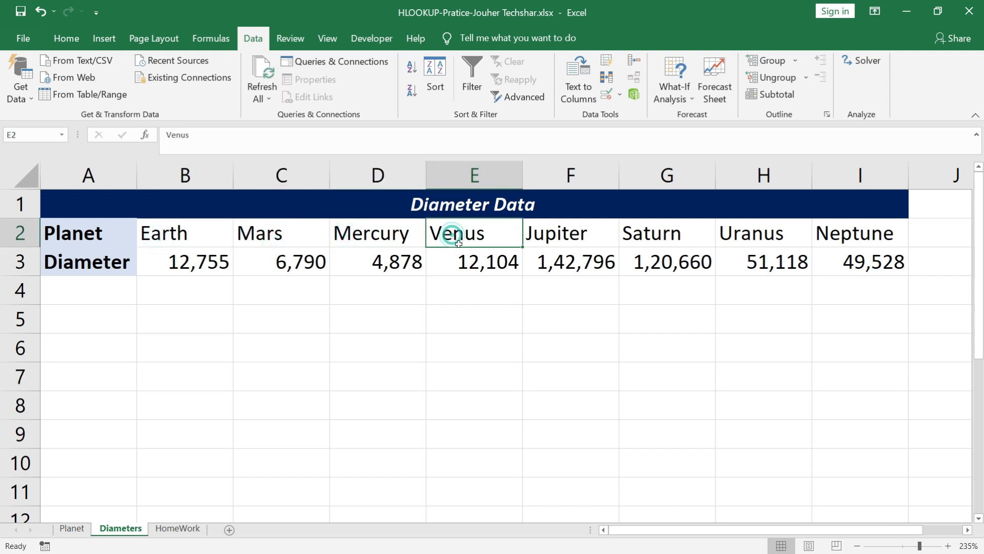
left_click(380, 266)
left_click(290, 264)
left_click(205, 264)
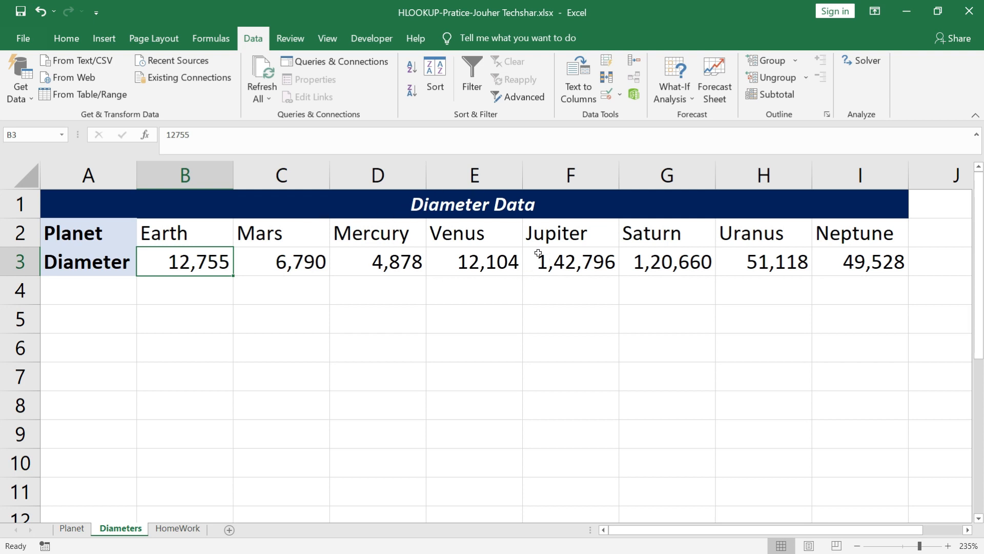
Examine the planet names, temperatures and empty Diameter row on the Planet sheet
left_click(72, 528)
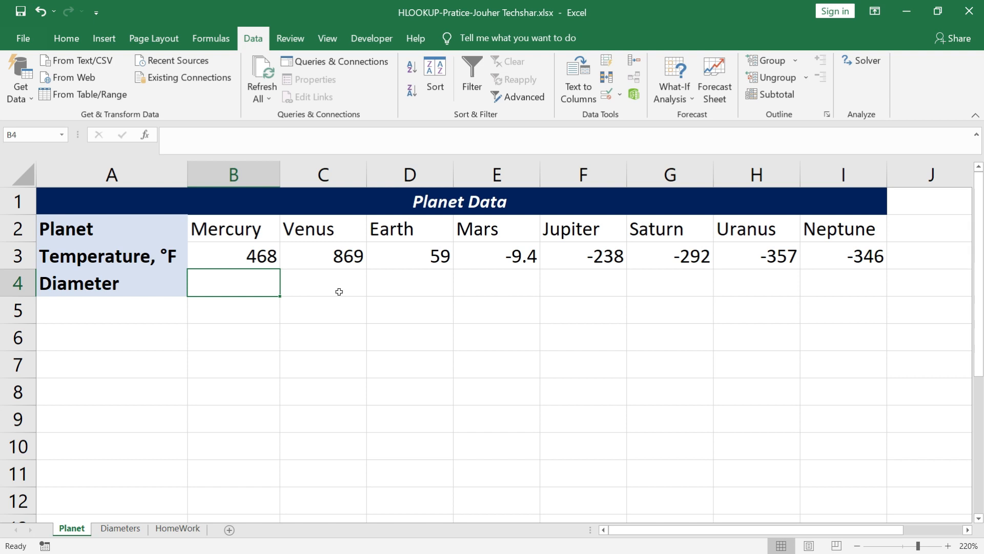
left_click(265, 249)
left_click(260, 229)
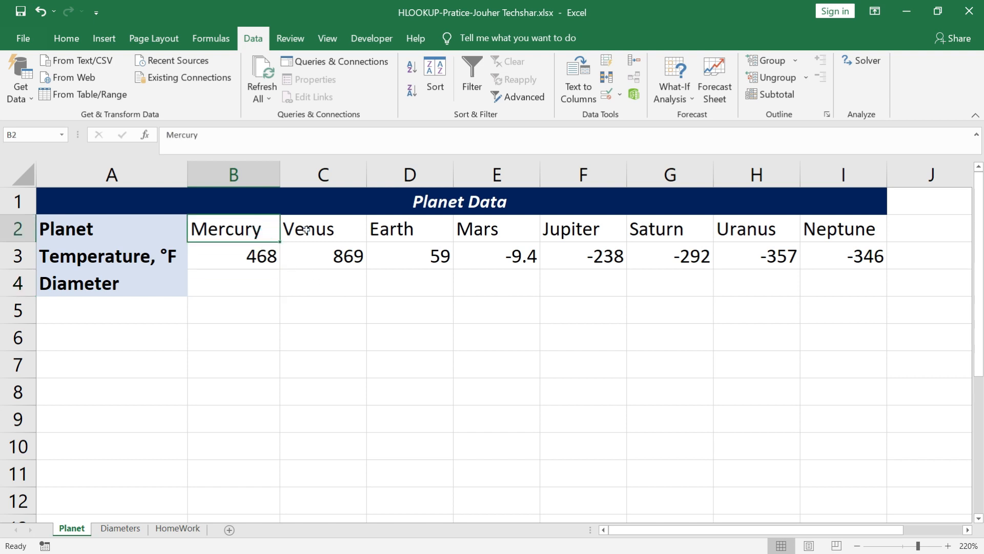
left_click(303, 229)
left_click(398, 228)
left_click(477, 229)
left_click(242, 282)
left_click(350, 285)
left_click(416, 284)
left_click_drag(224, 231, 824, 247)
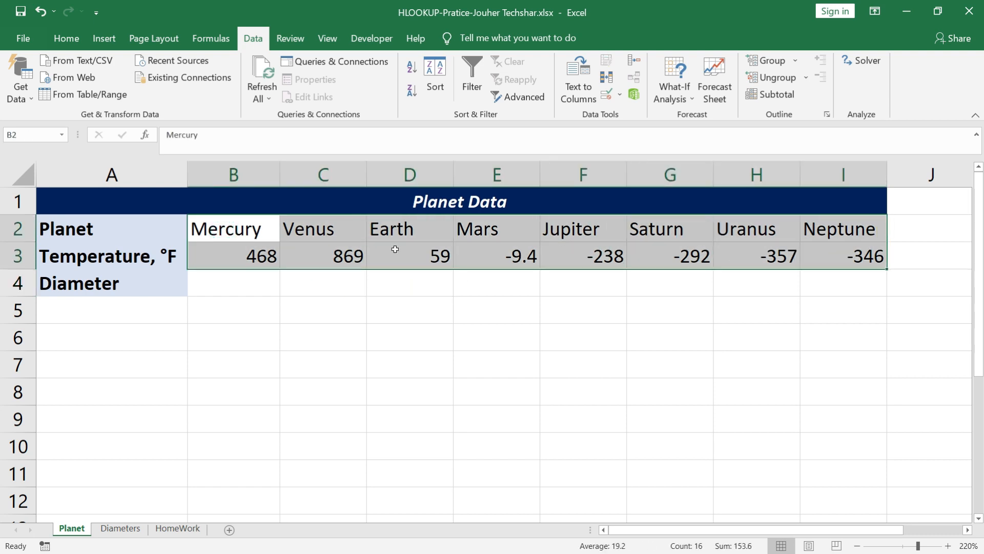
left_click(136, 180)
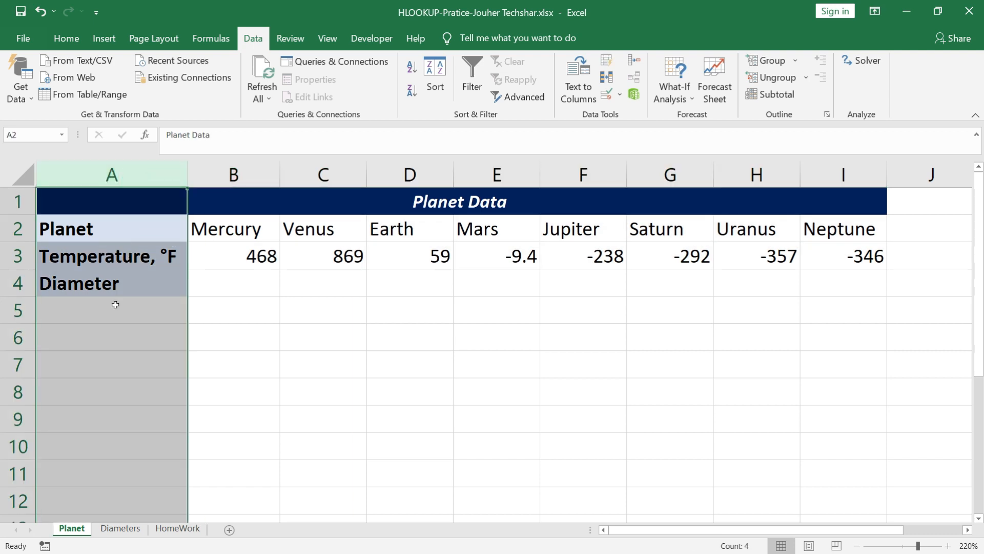
left_click_drag(229, 244, 840, 254)
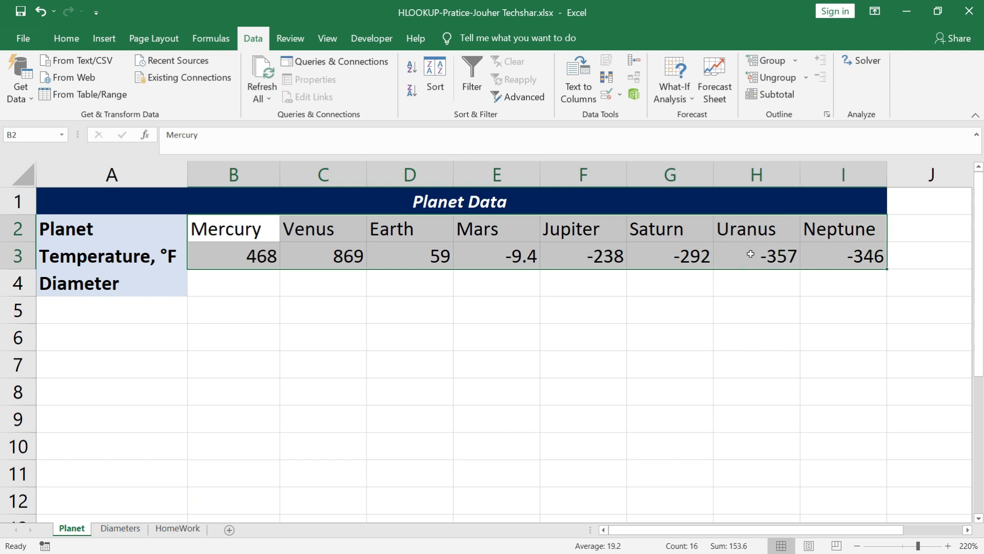
Start an HLOOKUP formula in Planet sheet cell B4 with B2 as lookup value, and go to the Diameters sheet for the table array
left_click(230, 285)
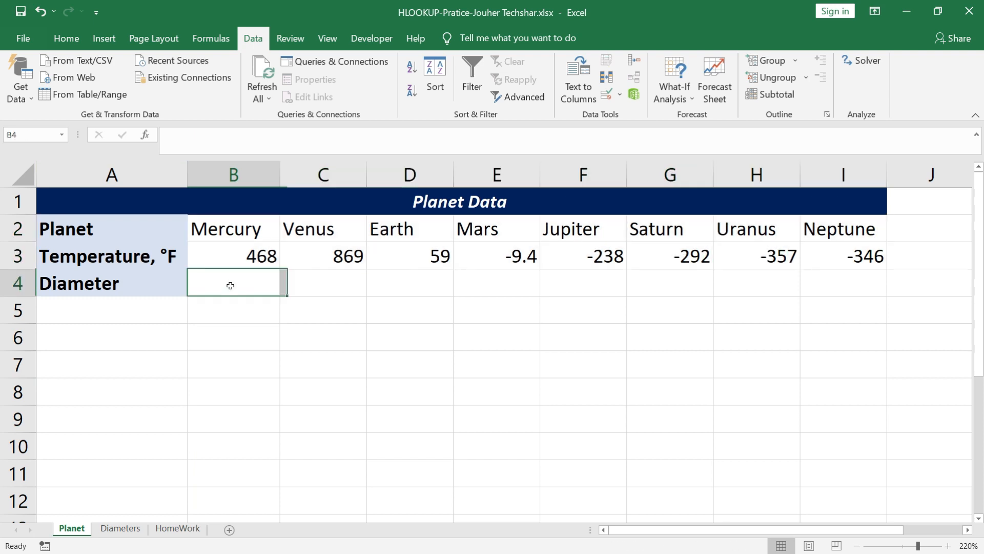
type("=")
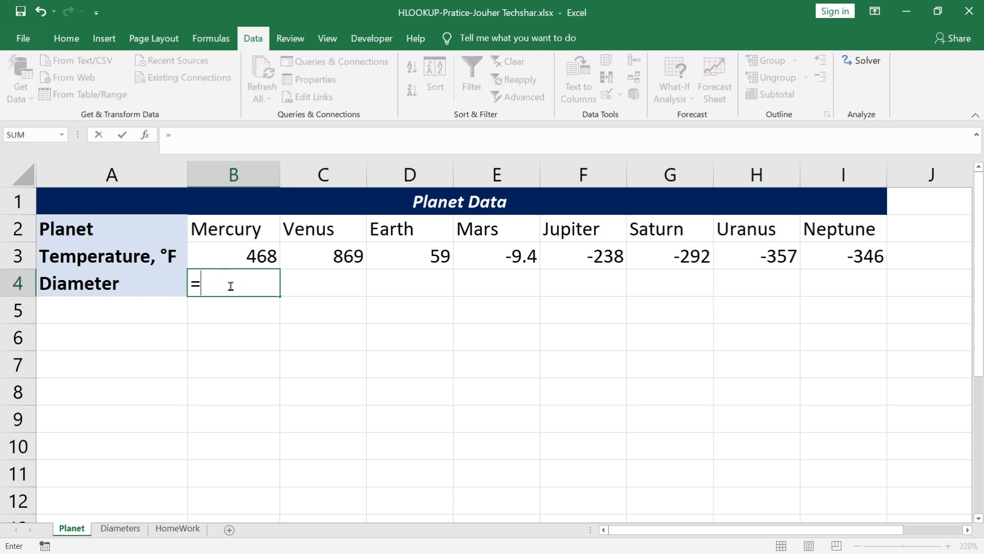
type("Hl")
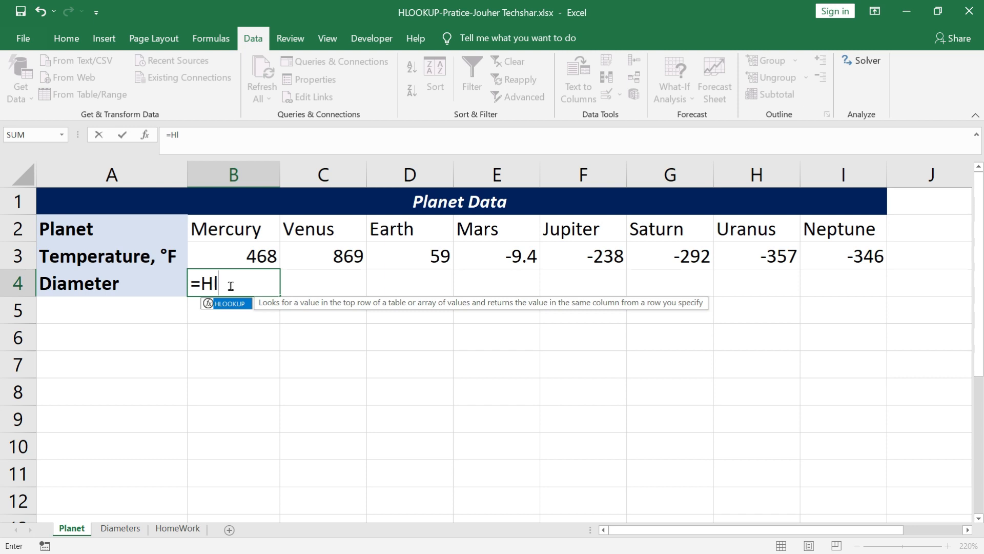
key("Tab")
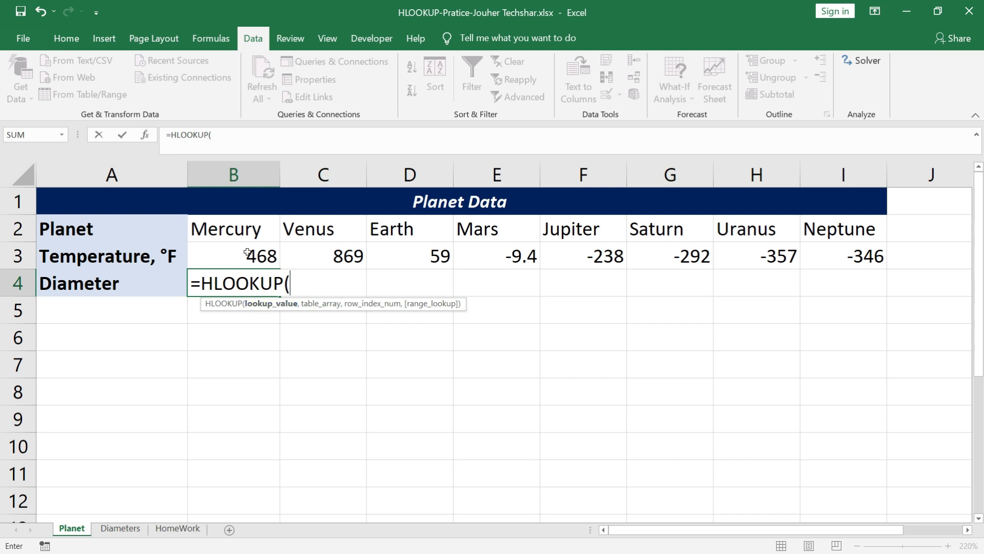
left_click(250, 229)
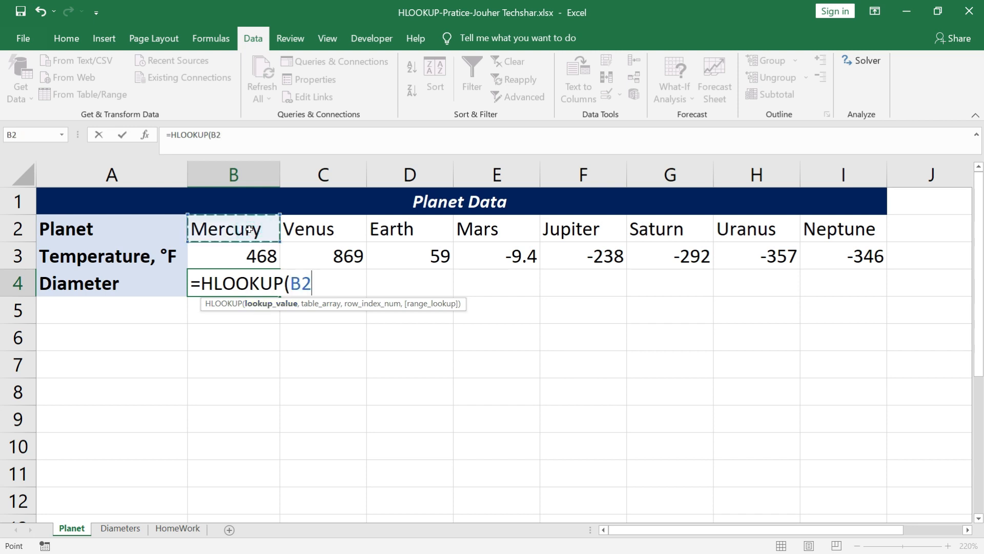
type(",")
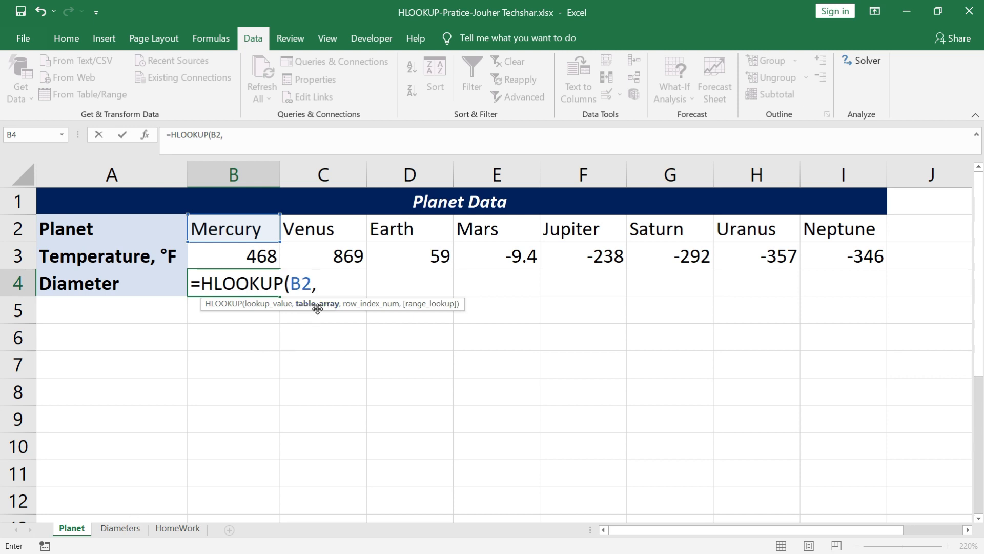
left_click(120, 528)
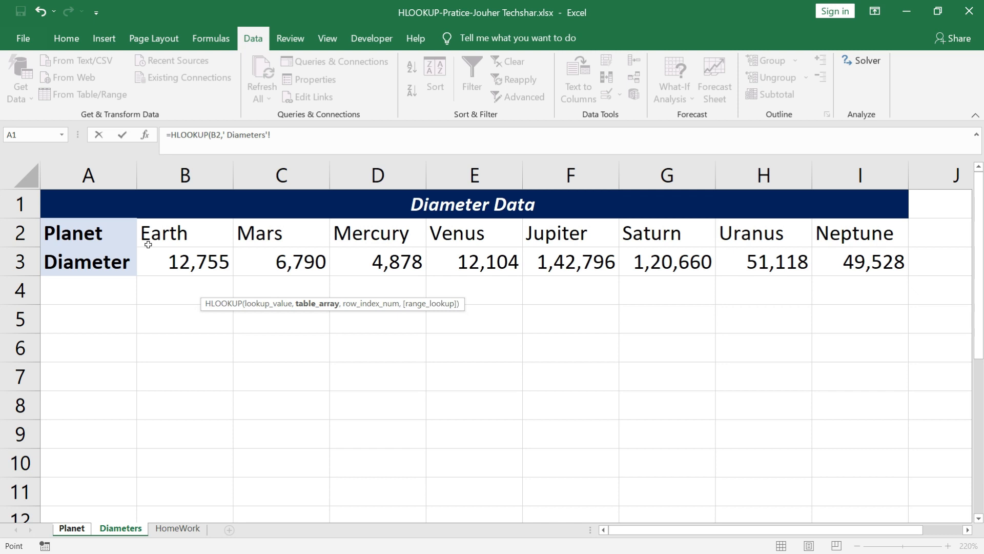
left_click(23, 232)
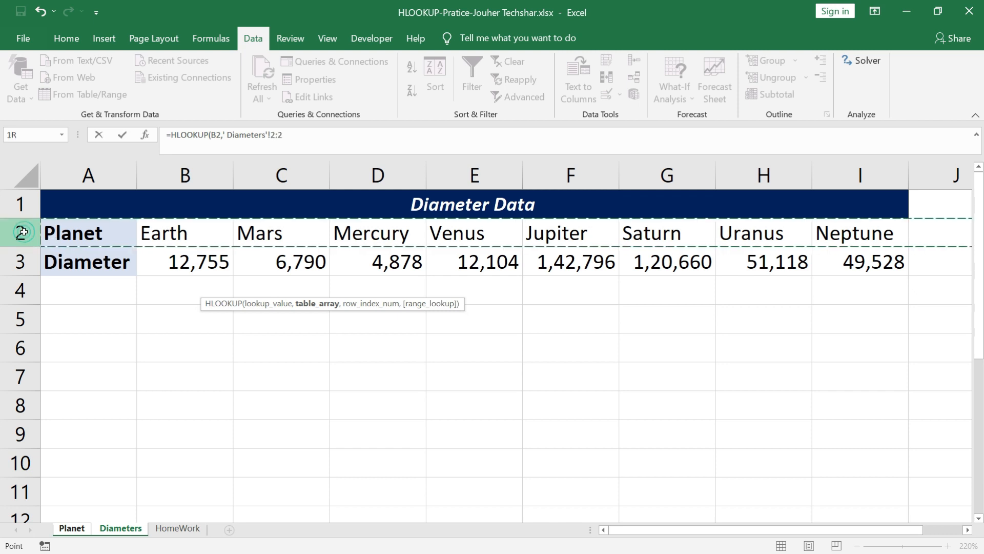
left_click_drag(23, 232, 24, 263)
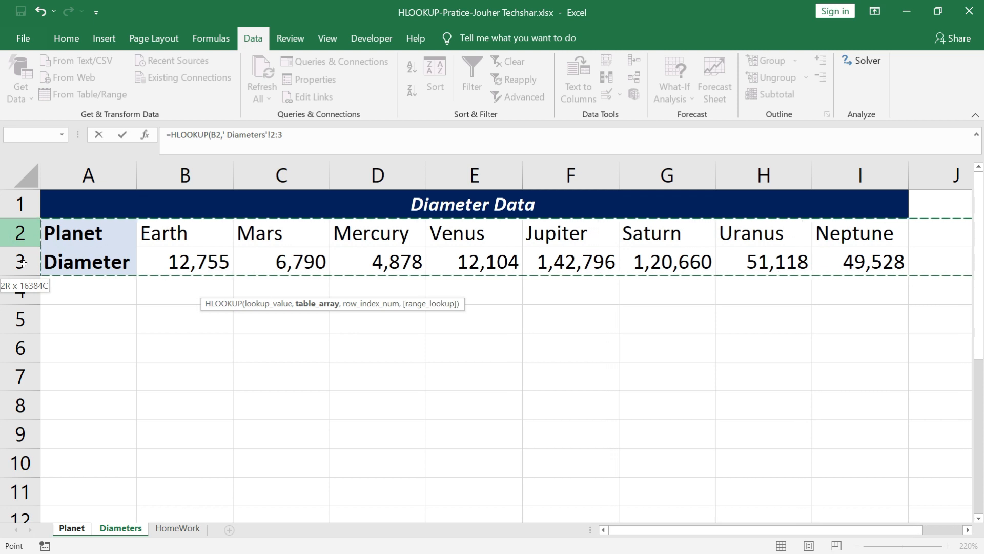
left_click_drag(223, 136, 296, 135)
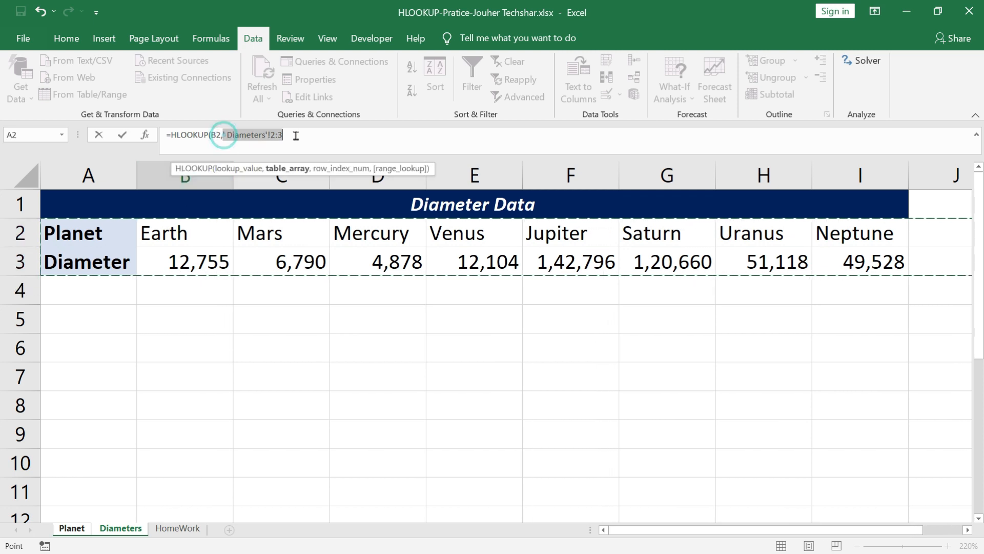
key("BackSpace")
Complete the HLOOKUP with Diameters range B2:I3 as table array, row index 2 and range lookup 0, and enter it
left_click_drag(183, 236, 826, 269)
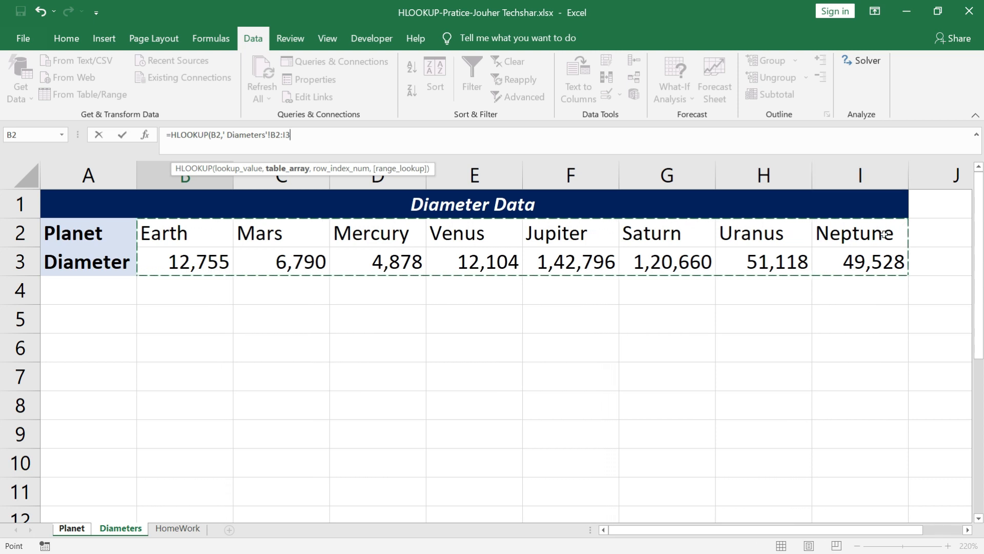
type(",")
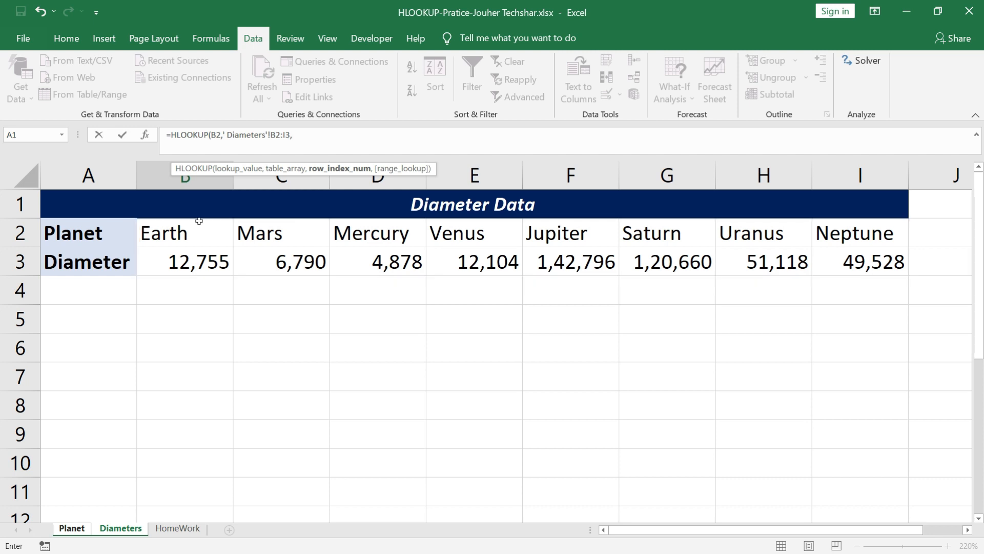
type("2,0")
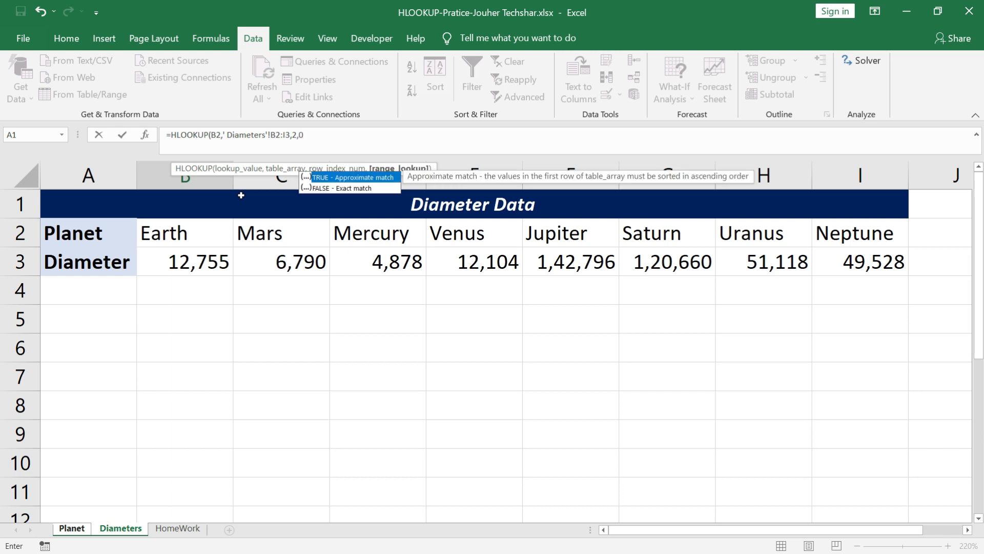
type(")")
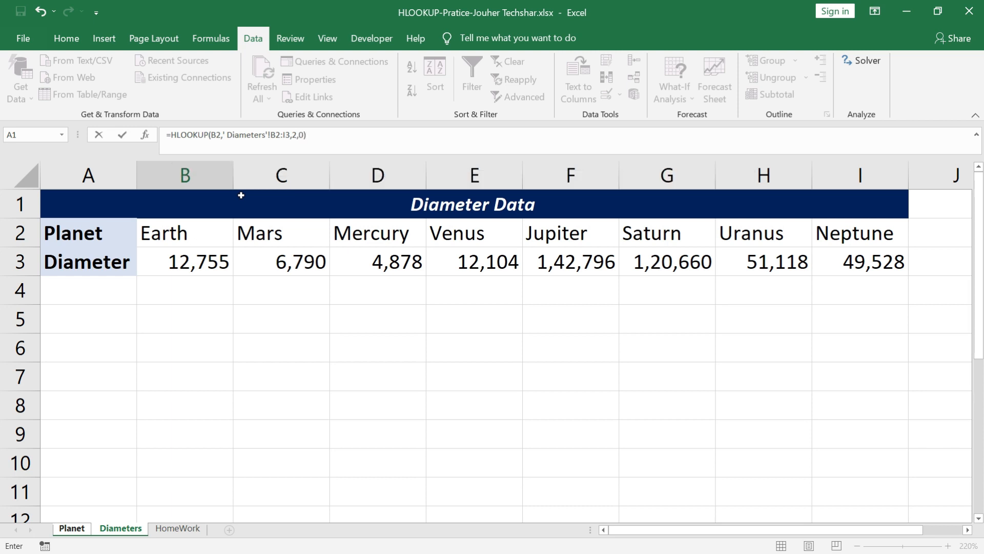
key("Return")
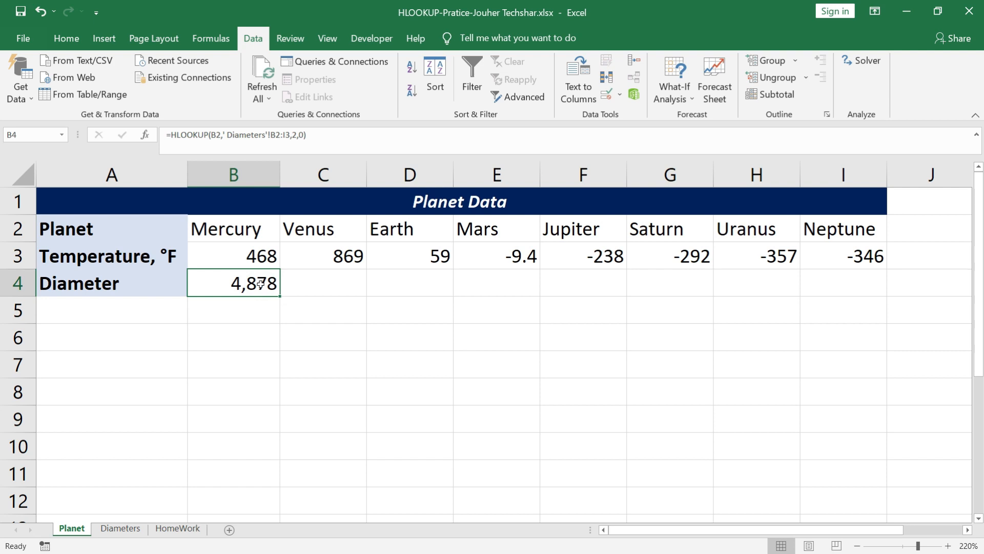
Make the table array in the B4 formula absolute as $B$2:$I$3
double_click(260, 284)
left_click(287, 174)
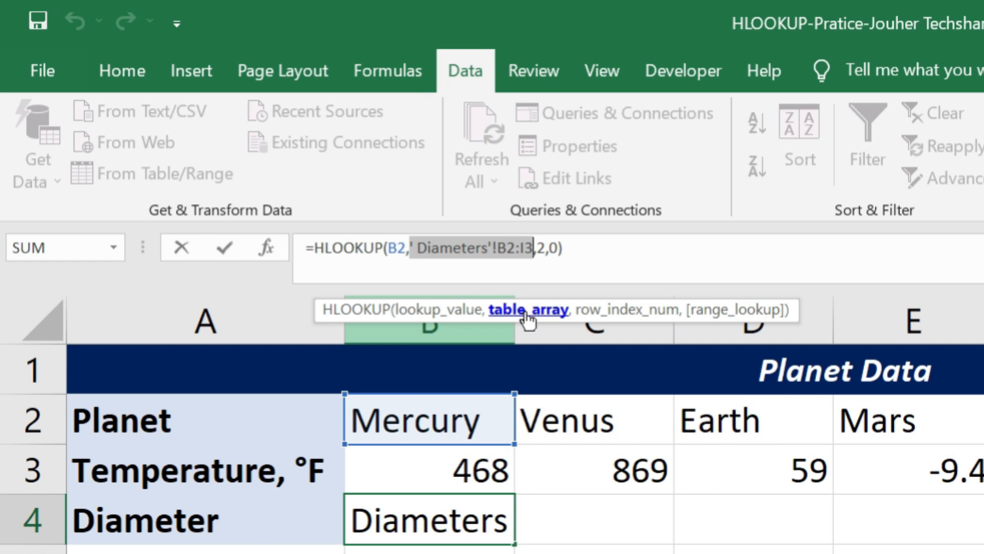
key("F4")
key("F4")
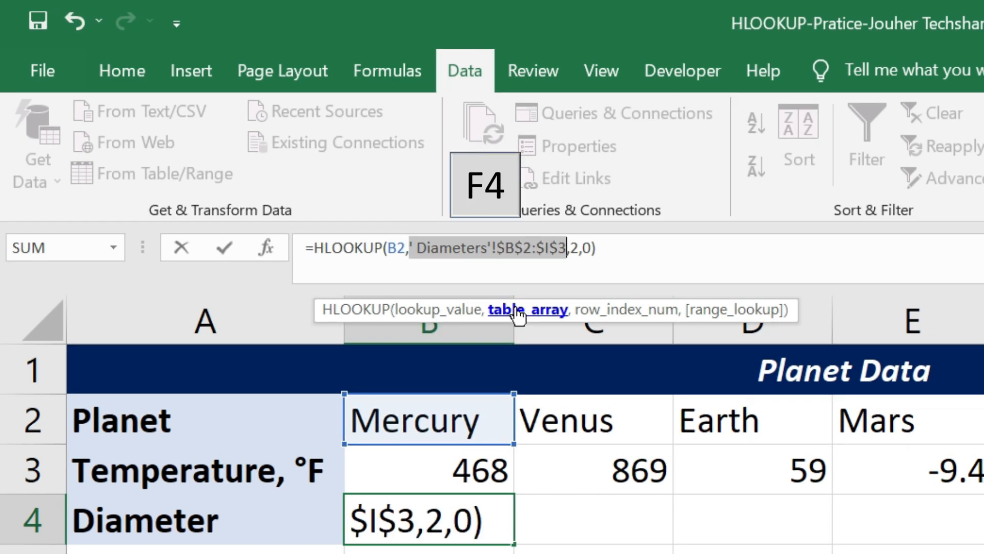
key("Return")
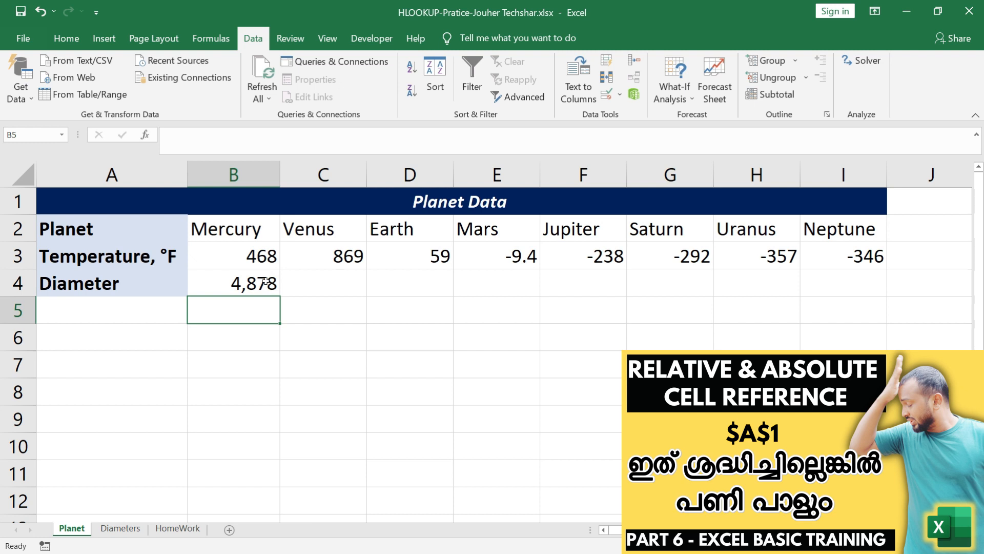
Fill the B4 HLOOKUP formula across the Diameter row through I4
left_click(265, 282)
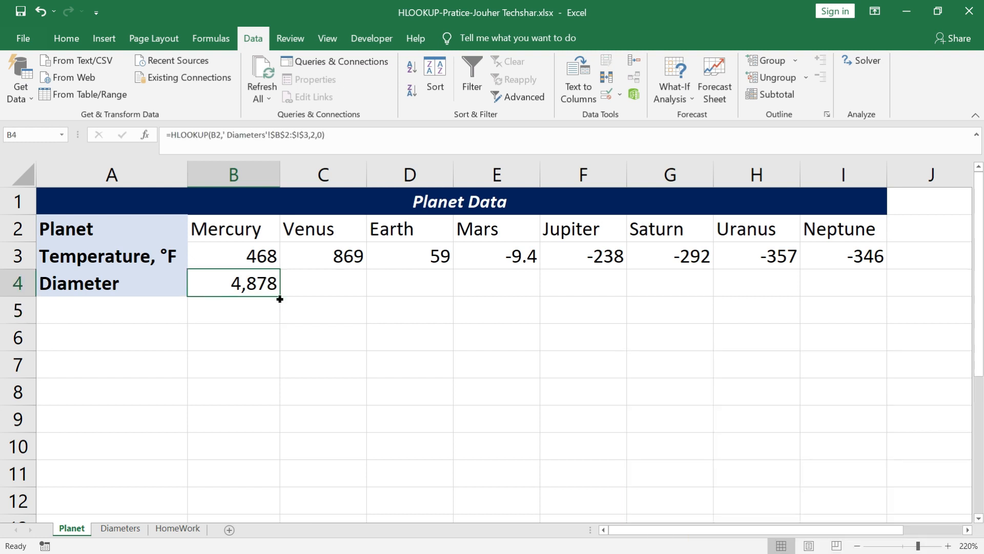
left_click_drag(280, 299, 848, 286)
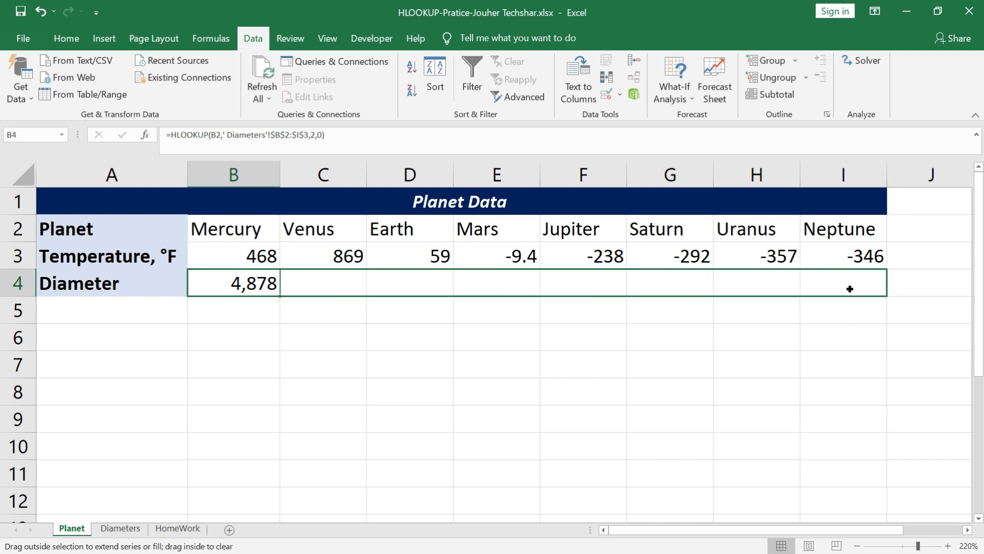
left_click(489, 324)
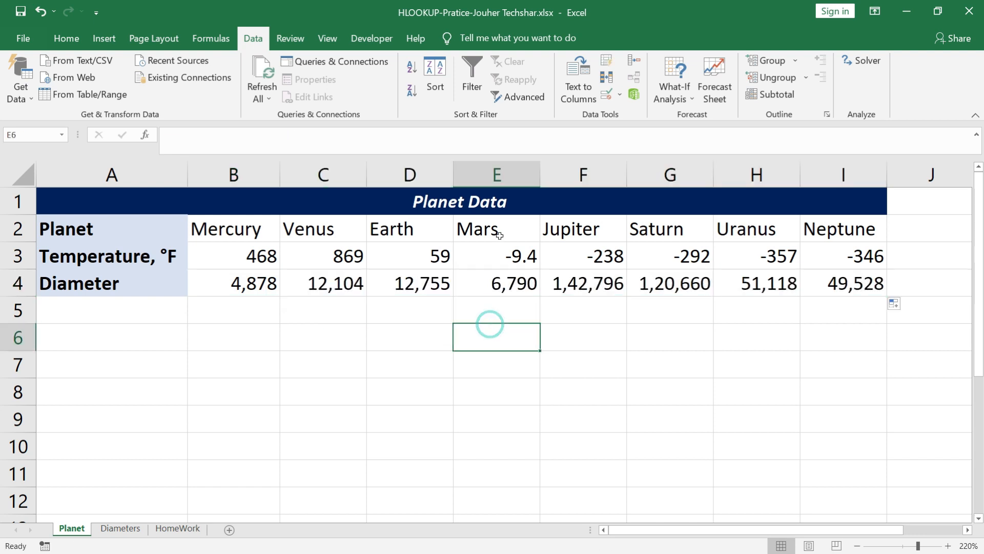
Compare the Mars diameter returned on the Planet sheet with the source value on the Diameters sheet
left_click(500, 233)
left_click(498, 291)
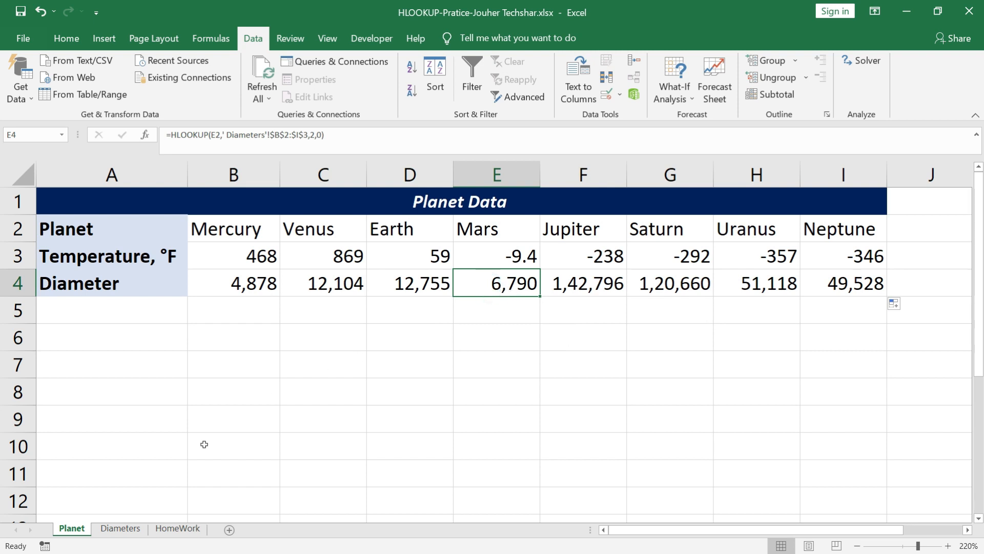
left_click(124, 530)
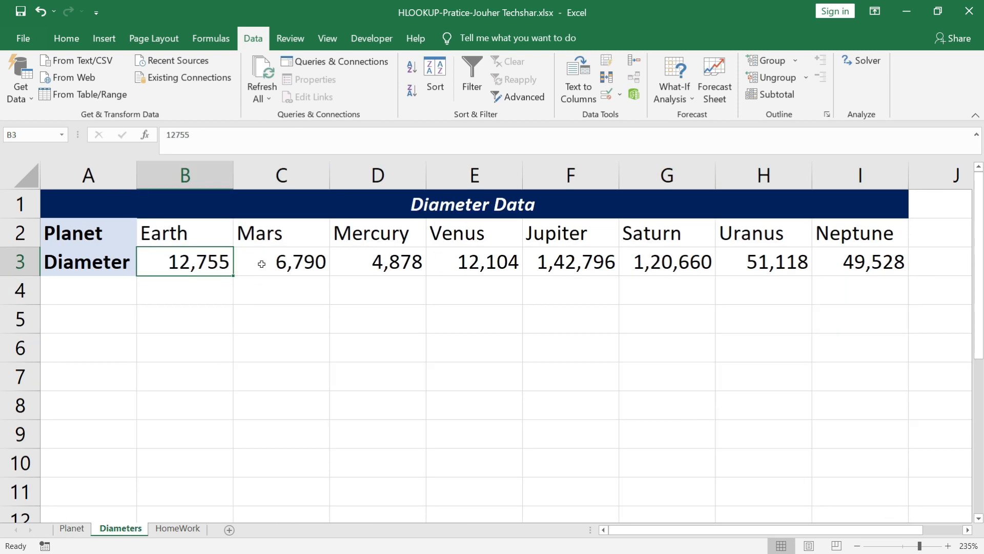
left_click(268, 236)
left_click(251, 261)
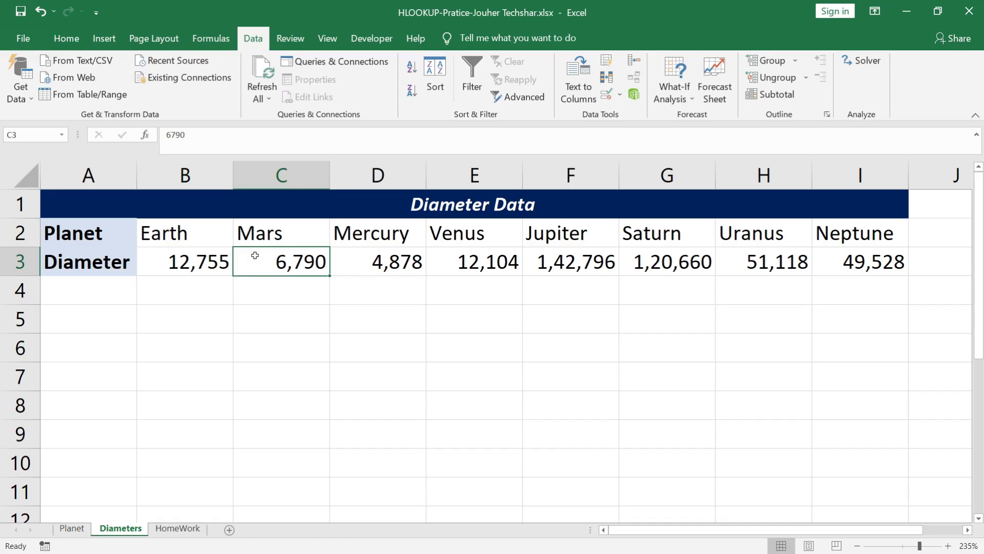
On the HomeWork sheet, choose Orange as the fruit in C6 and select the empty price cell C7
left_click(178, 528)
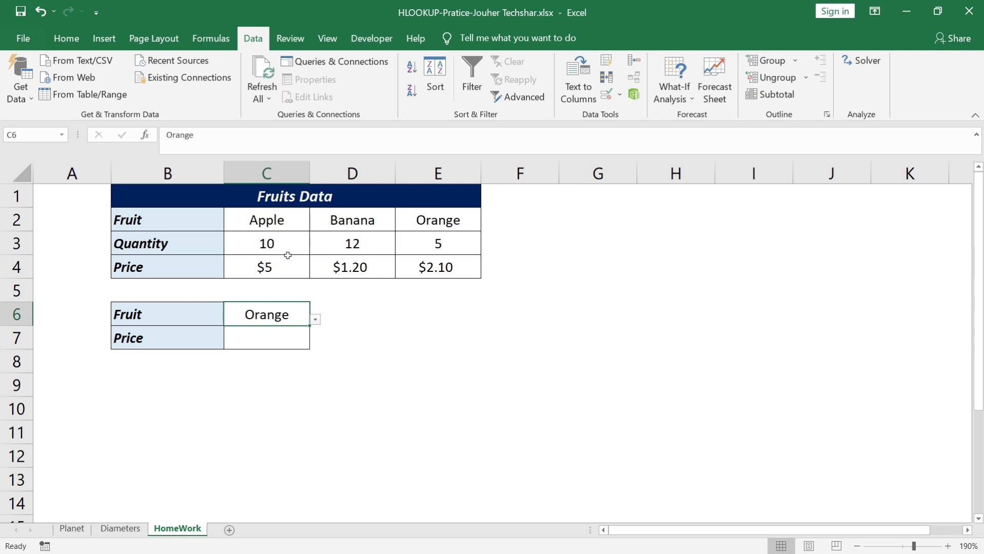
left_click(315, 320)
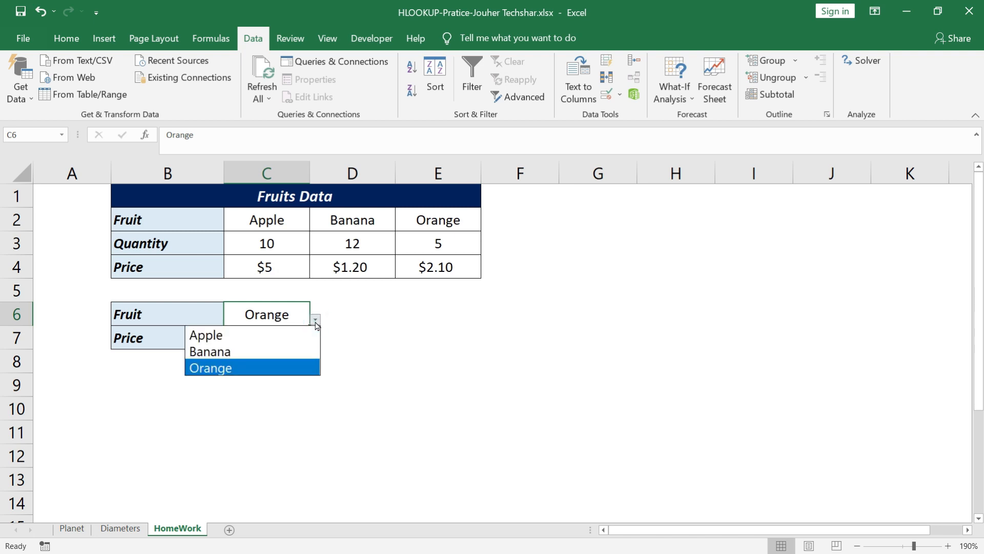
left_click(296, 368)
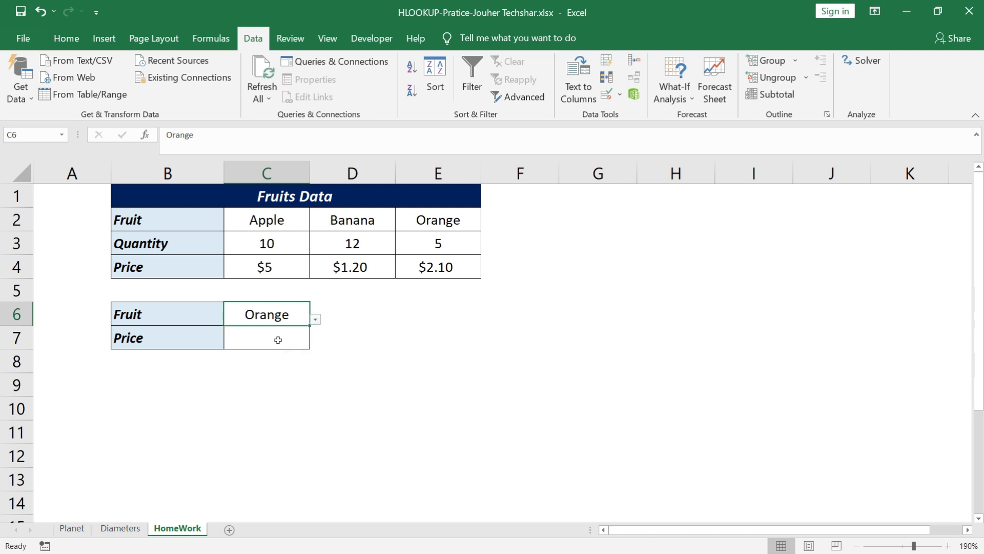
left_click(277, 340)
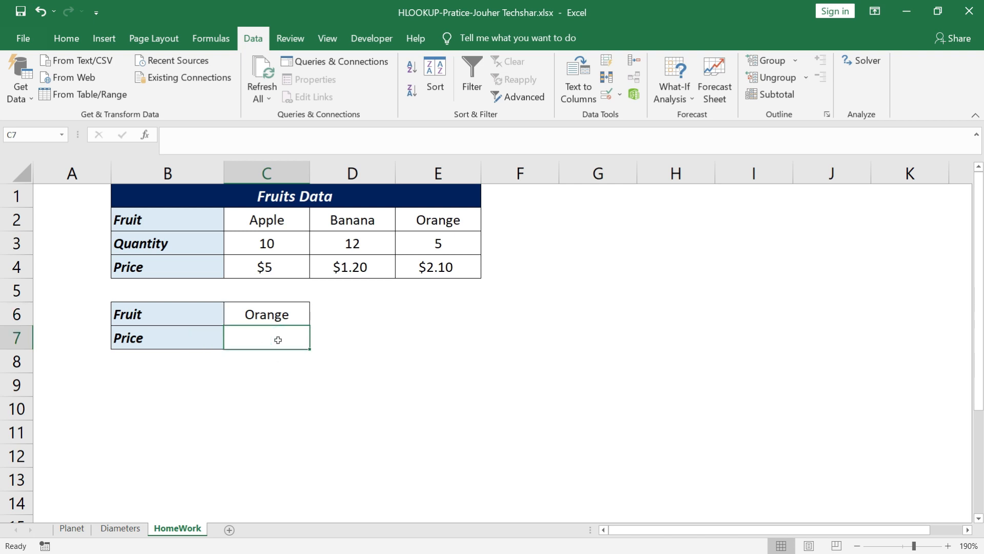